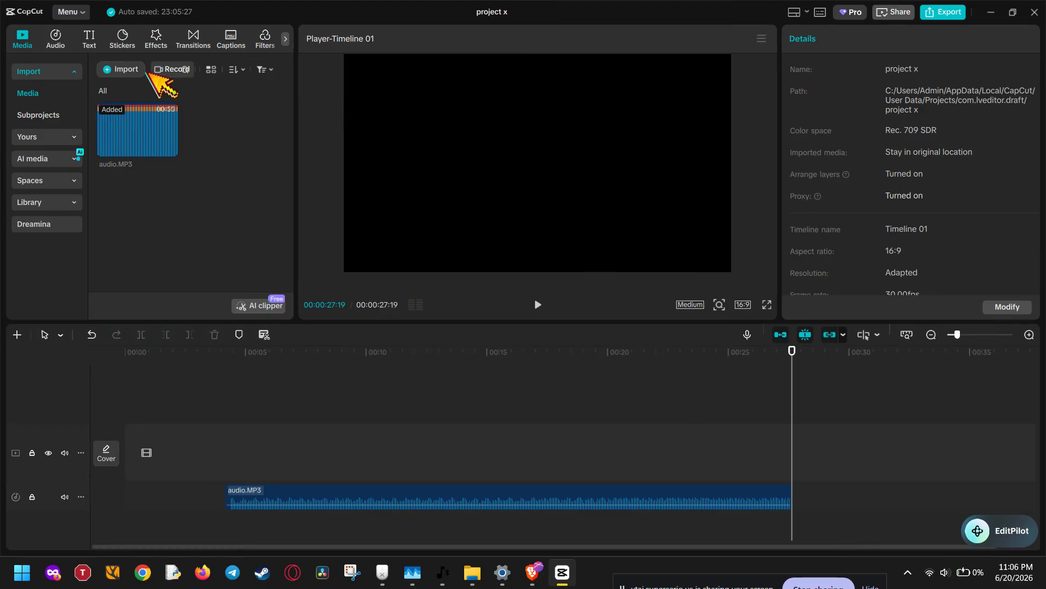
Import the video 16182334_3840_2160_30fps.mp4 from the Assets folder into the media library.
{"action": "left_click", "coordinate": [130, 69]}
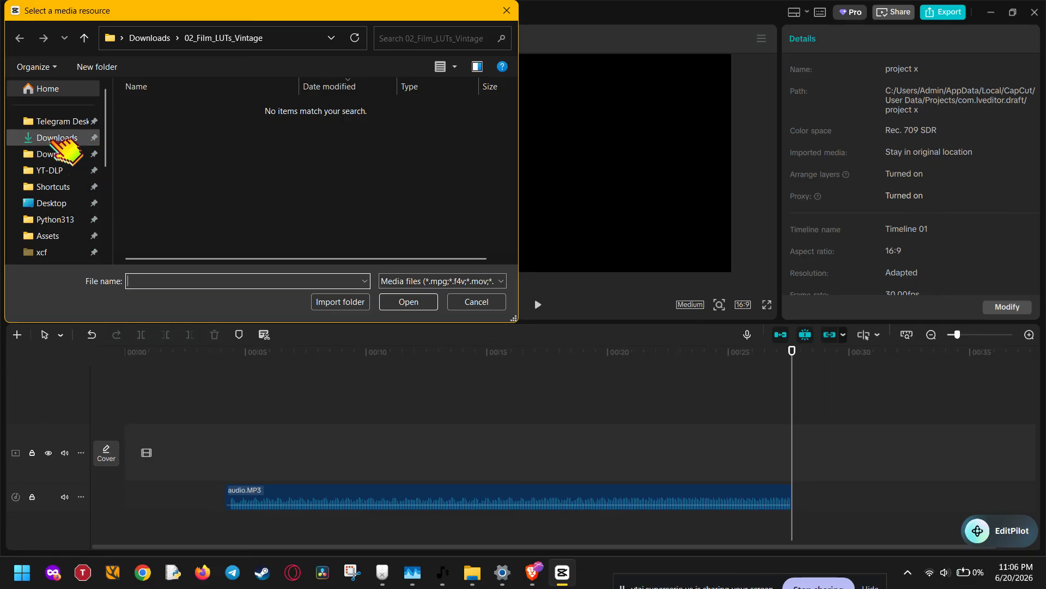
{"action": "left_click", "coordinate": [60, 236]}
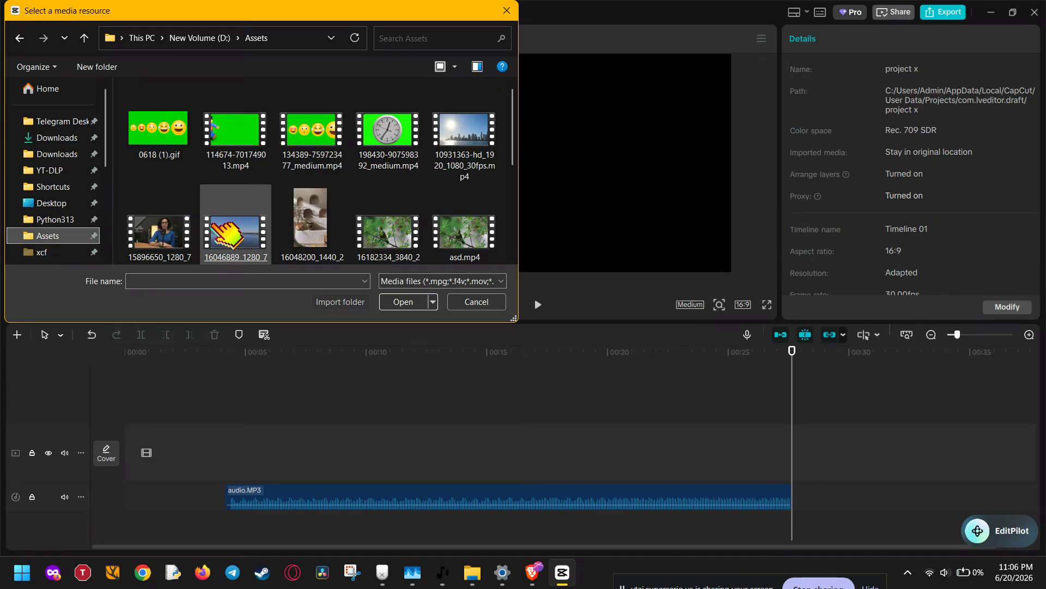
{"action": "left_click", "coordinate": [236, 229]}
{"action": "double_click", "coordinate": [386, 240]}
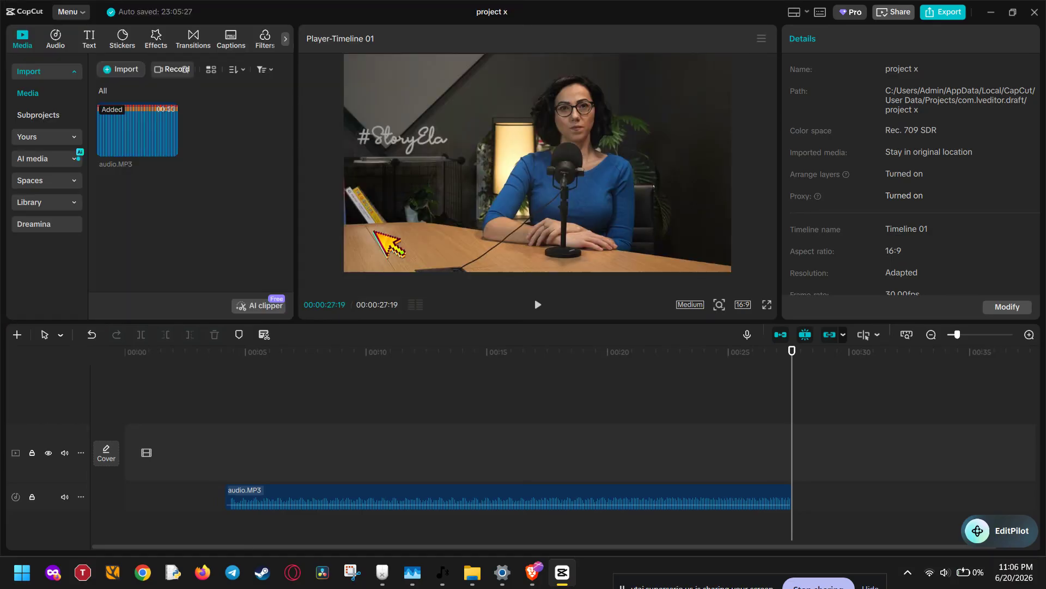
Place the bird video on the main video track at the start of the timeline.
{"action": "left_click_drag", "start_coordinate": [225, 141], "coordinate": [144, 453]}
{"action": "left_click", "coordinate": [349, 454]}
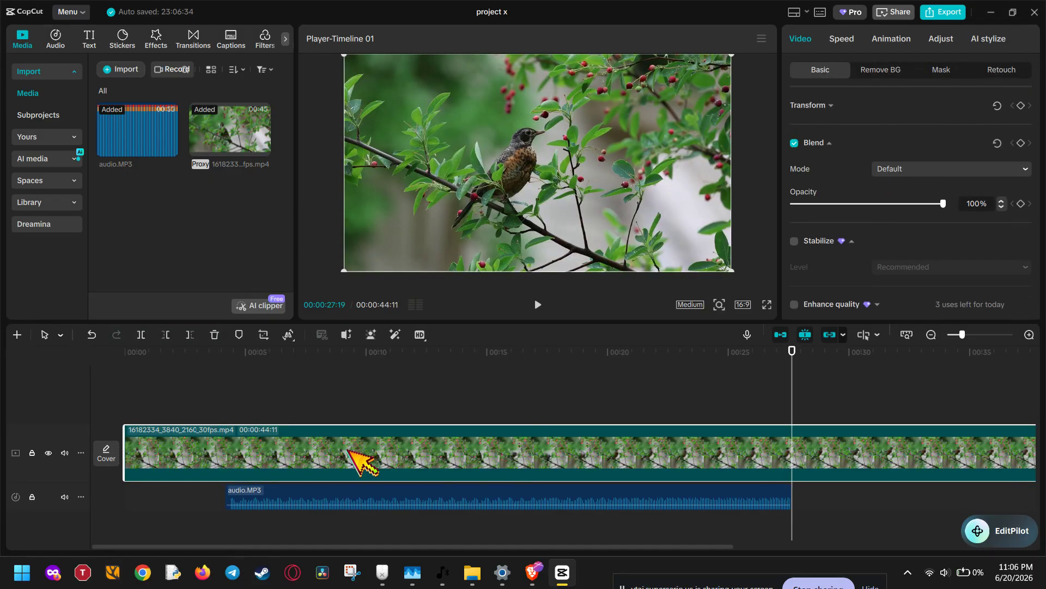
{"action": "left_click_drag", "start_coordinate": [362, 354], "coordinate": [336, 386]}
Add a short fade-in at the start of the audio.MP3 clip.
{"action": "left_click", "coordinate": [234, 493]}
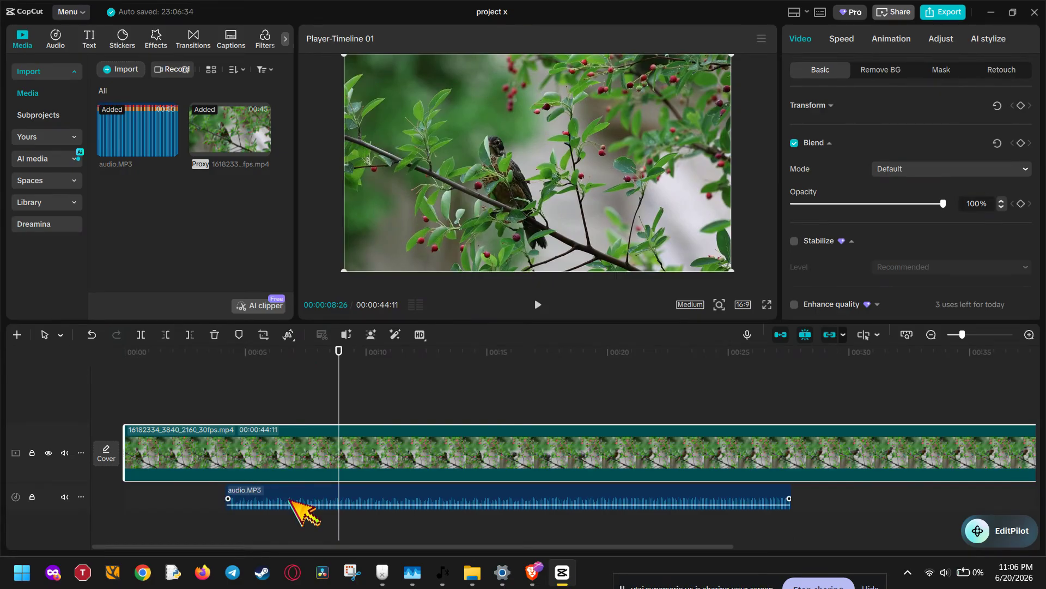
{"action": "mouse_move", "coordinate": [225, 498]}
{"action": "left_mouse_down"}
{"action": "mouse_move", "coordinate": [482, 497]}
{"action": "mouse_move", "coordinate": [225, 498]}
{"action": "left_mouse_up"}
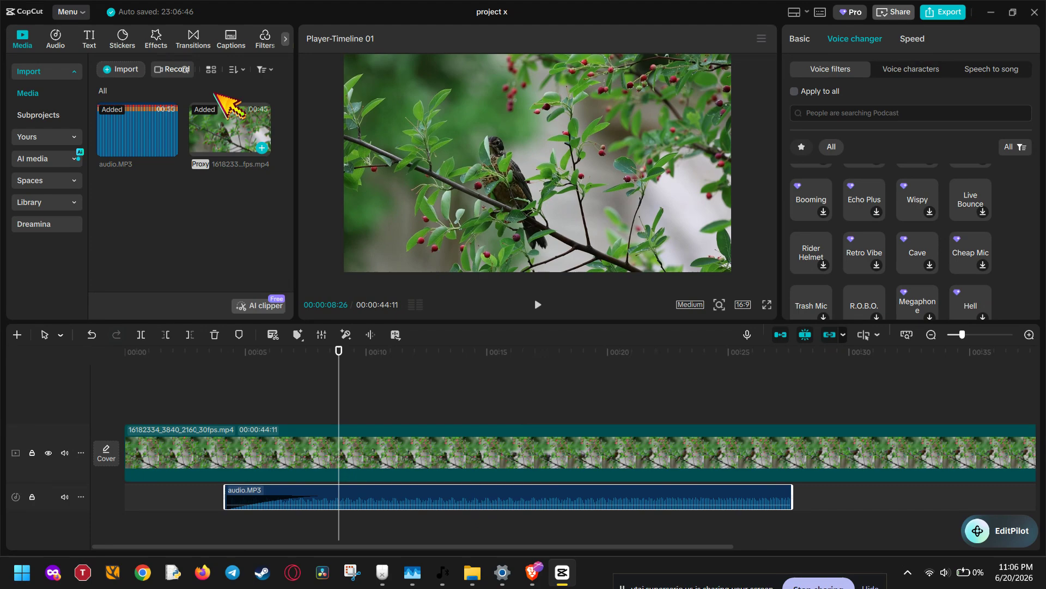
Open the Adjustment section and switch to its LUT category.
{"action": "left_click_drag", "start_coordinate": [206, 34], "coordinate": [89, 28]}
{"action": "left_click", "coordinate": [200, 35]}
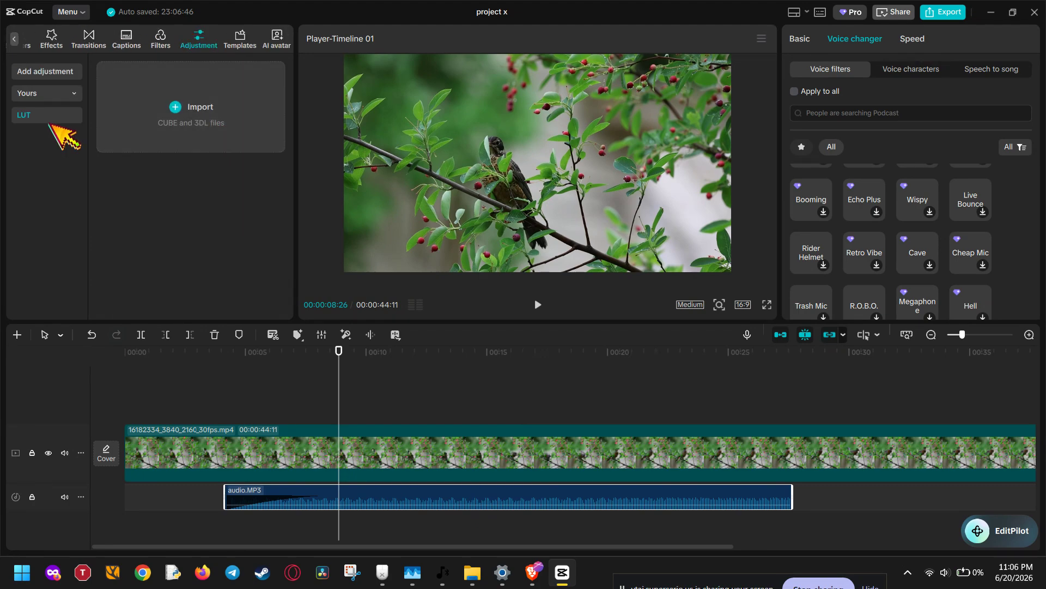
{"action": "left_click", "coordinate": [46, 71]}
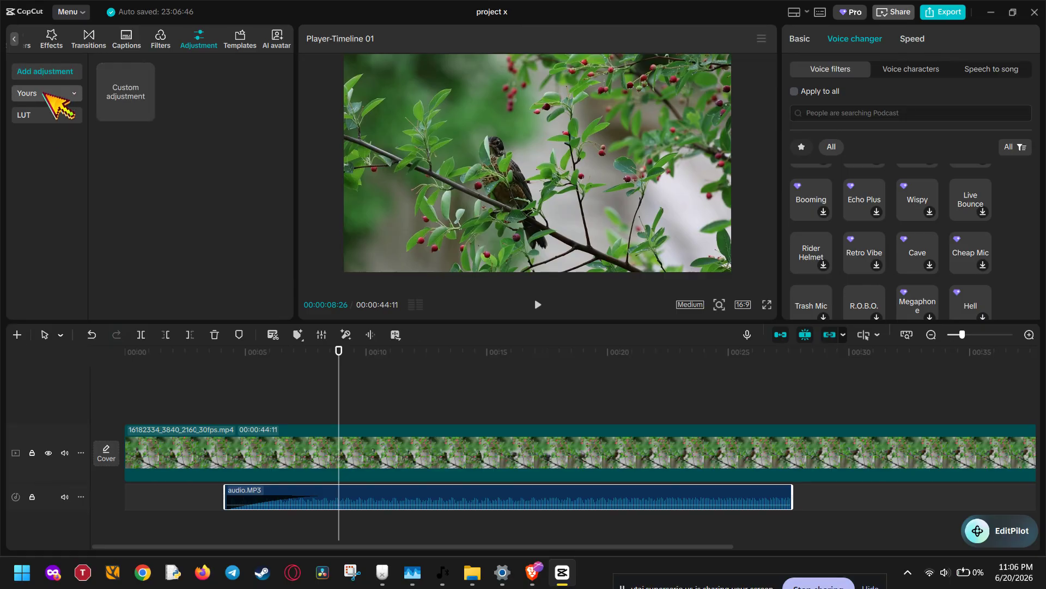
{"action": "left_click", "coordinate": [45, 93]}
{"action": "left_click", "coordinate": [57, 137]}
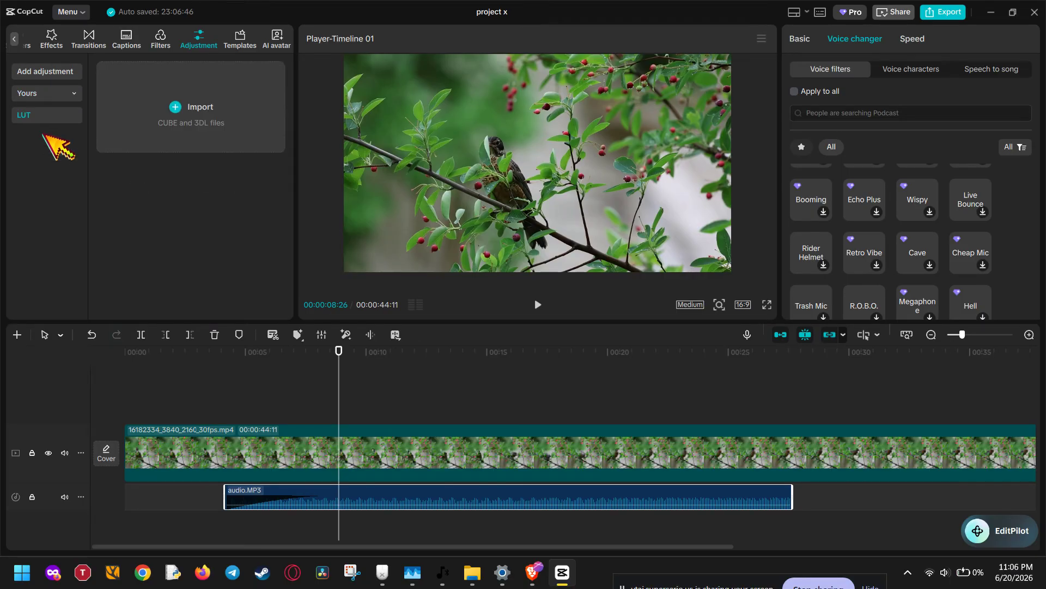
Import the LUT file 02_Film LUTs_Vintage.cube from the 02_Film_LUTs_Vintage folder in Downloads.
{"action": "left_click", "coordinate": [188, 105]}
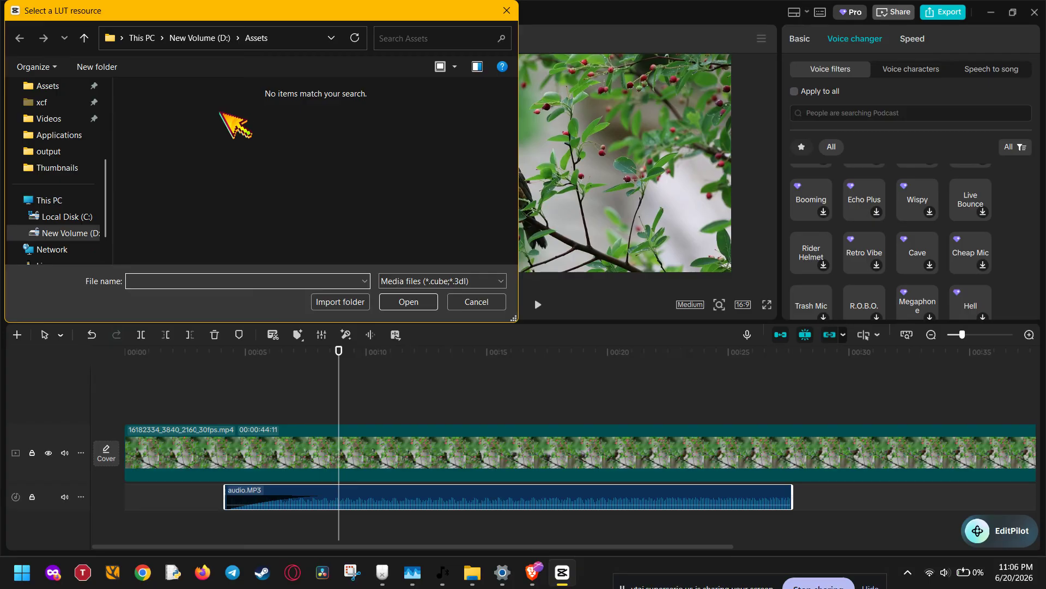
{"action": "scroll", "coordinate": [70, 207], "scroll_direction": "up", "scroll_amount": 3}
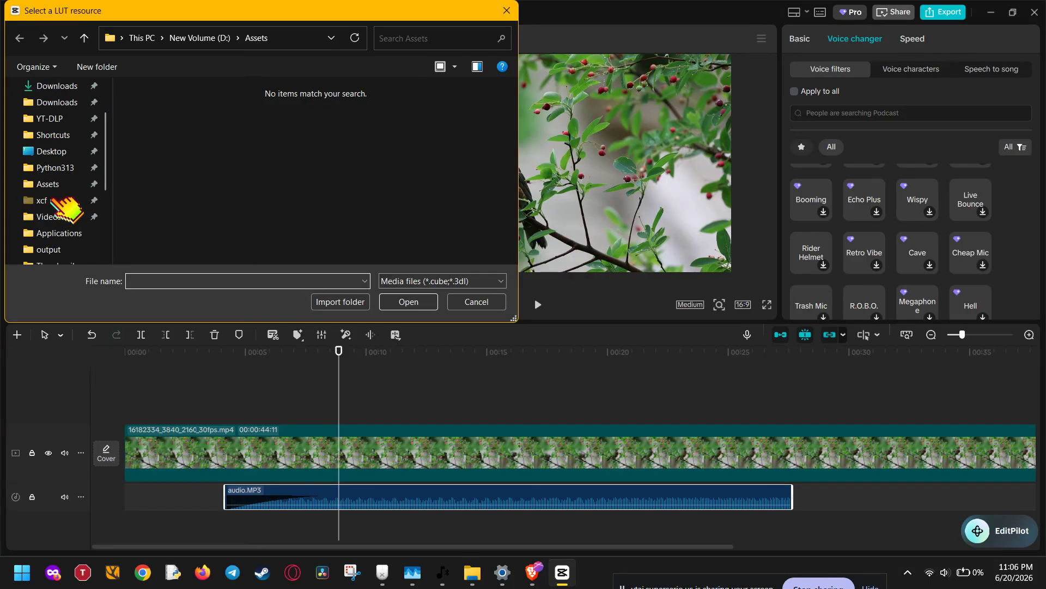
{"action": "left_click", "coordinate": [57, 86]}
{"action": "double_click", "coordinate": [169, 123]}
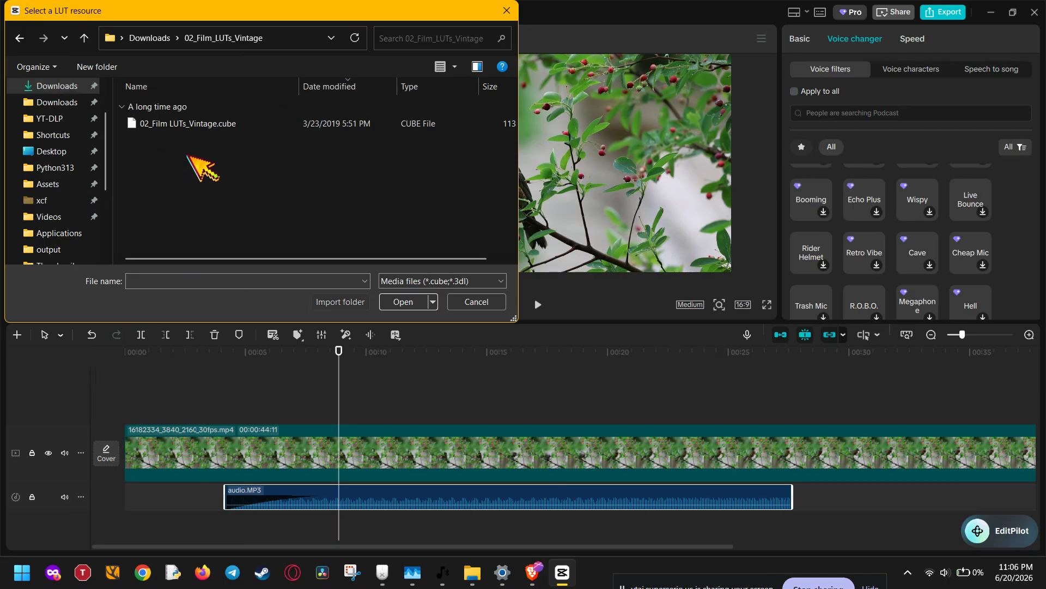
{"action": "double_click", "coordinate": [197, 124]}
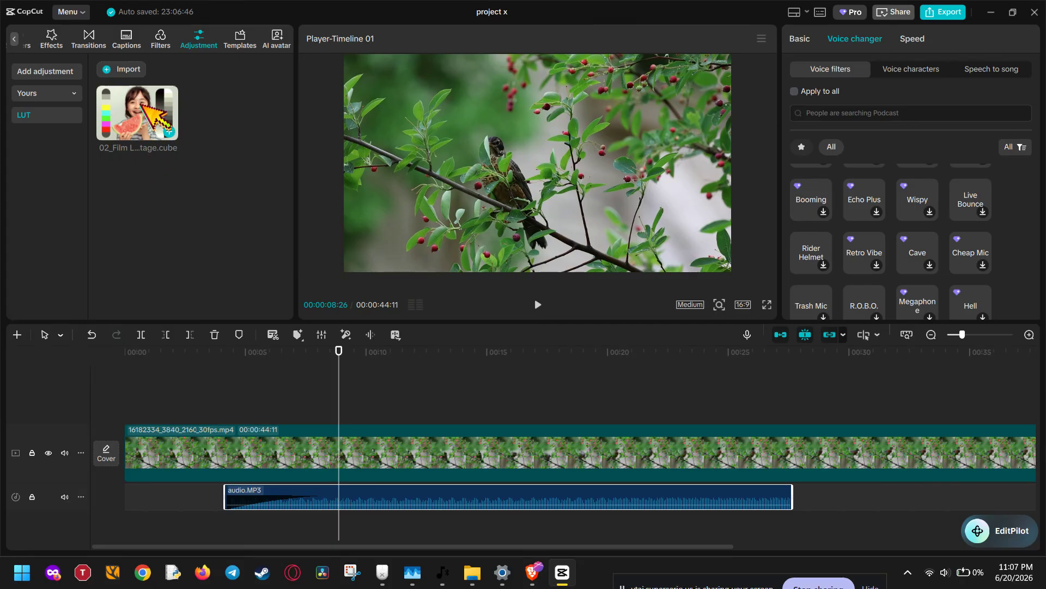
Add the 02_Film LUTs_Vintage LUT to the timeline as an adjustment clip above the video.
{"action": "left_click_drag", "start_coordinate": [141, 104], "coordinate": [184, 228]}
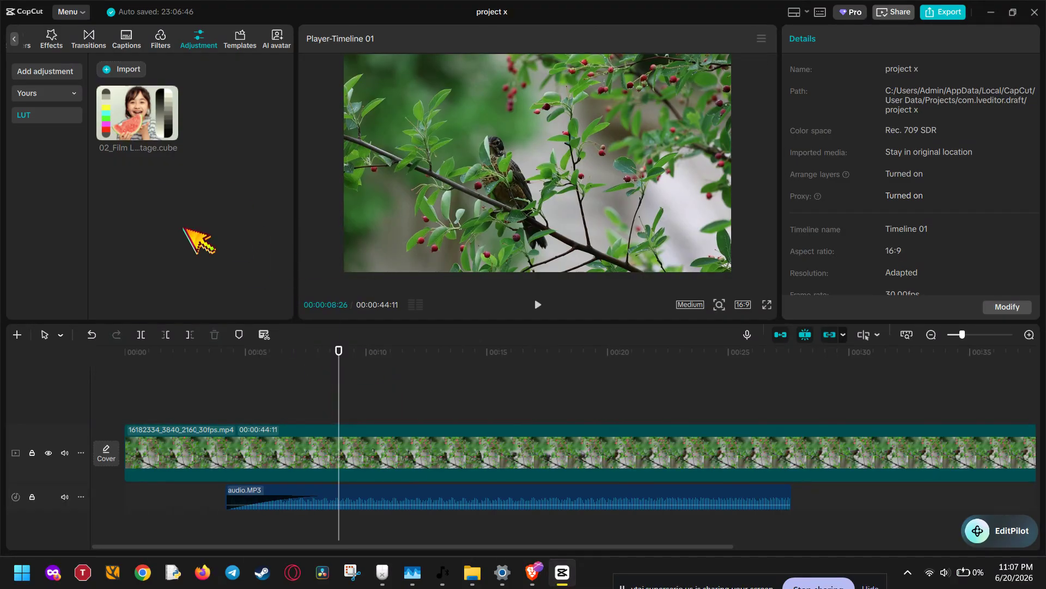
{"action": "left_click", "coordinate": [137, 115]}
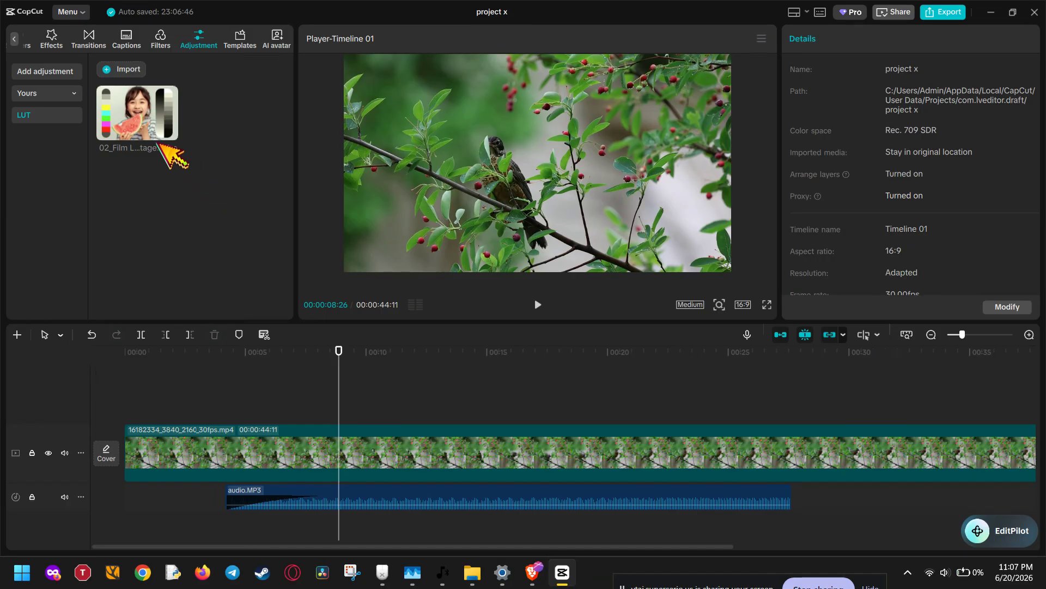
{"action": "left_click_drag", "start_coordinate": [168, 152], "coordinate": [326, 408]}
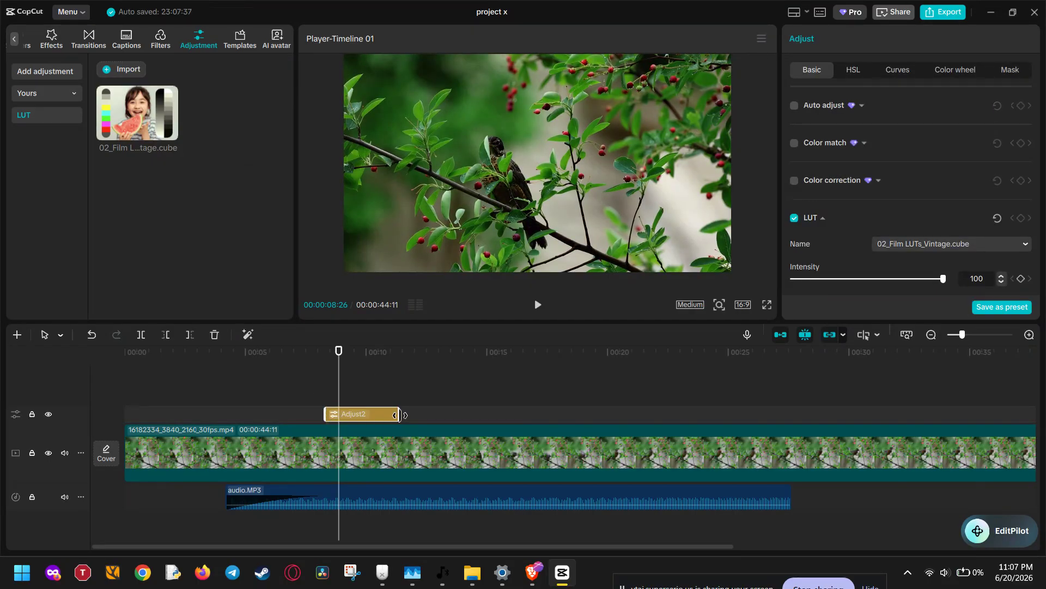
Lengthen the adjustment clip and shift it to span roughly 4.5 s to 29 s.
{"action": "left_click_drag", "start_coordinate": [400, 415], "coordinate": [915, 414]}
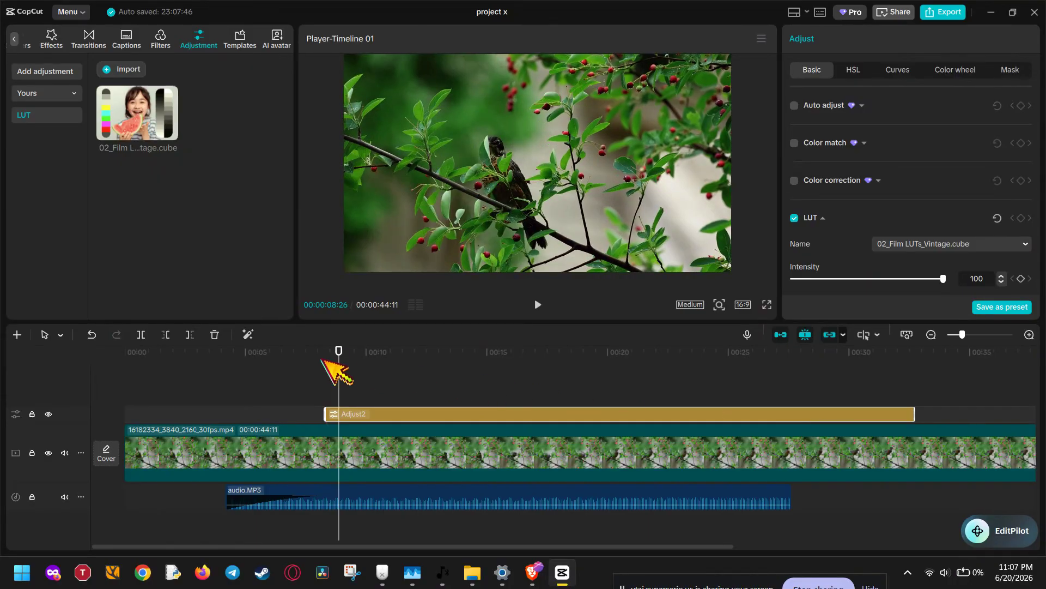
{"action": "left_click_drag", "start_coordinate": [339, 360], "coordinate": [189, 354]}
{"action": "left_click_drag", "start_coordinate": [443, 417], "coordinate": [359, 415]}
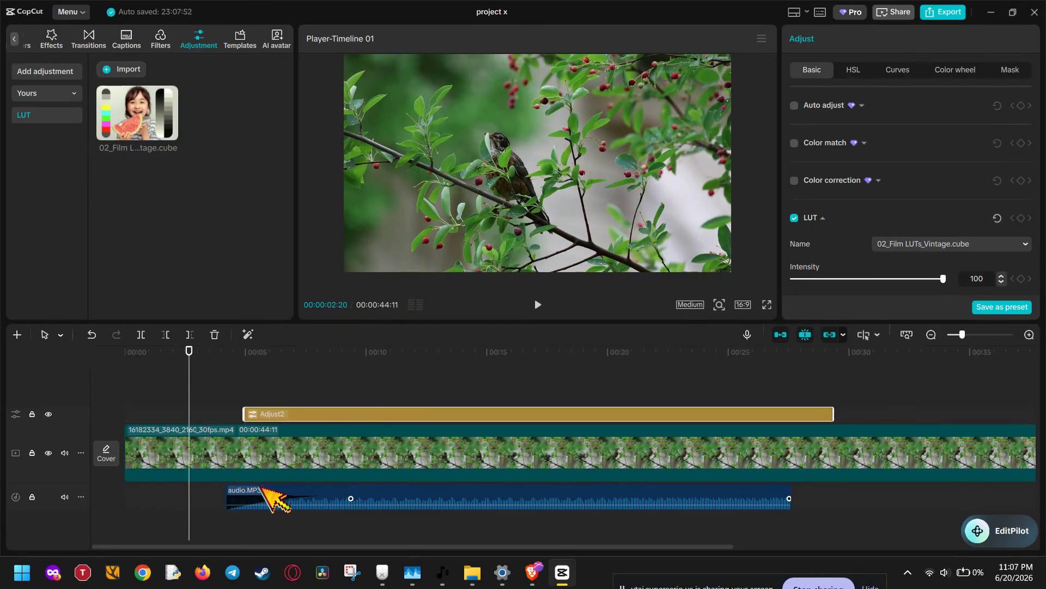
Move the audio clip slightly earlier and set its fade-in to about 2.2 s.
{"action": "left_click_drag", "start_coordinate": [296, 495], "coordinate": [270, 496]}
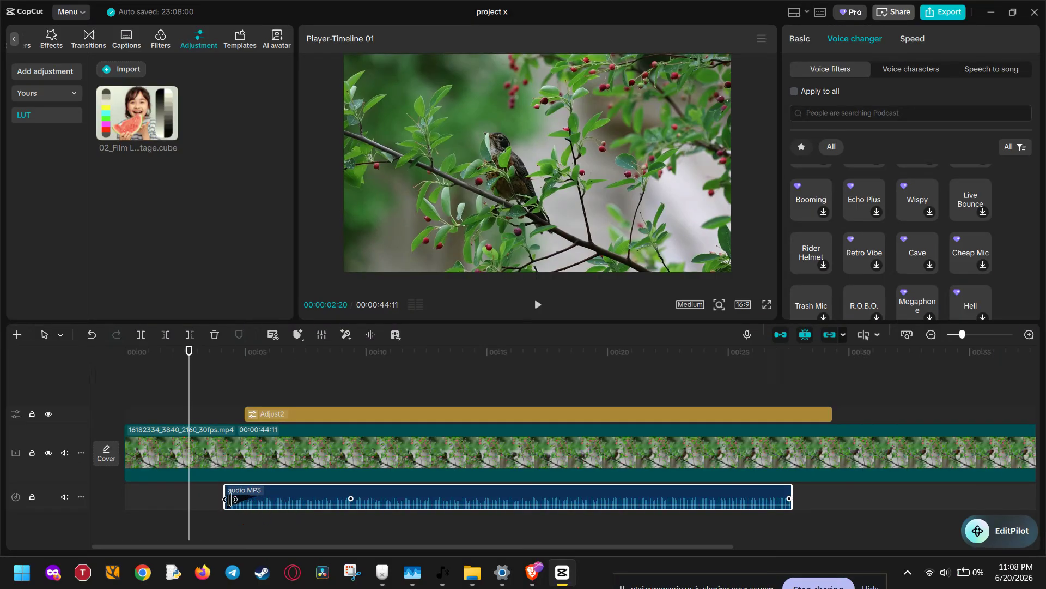
{"action": "mouse_move", "coordinate": [357, 487]}
{"action": "left_mouse_down"}
{"action": "mouse_move", "coordinate": [332, 488]}
{"action": "mouse_move", "coordinate": [344, 488]}
{"action": "left_mouse_up"}
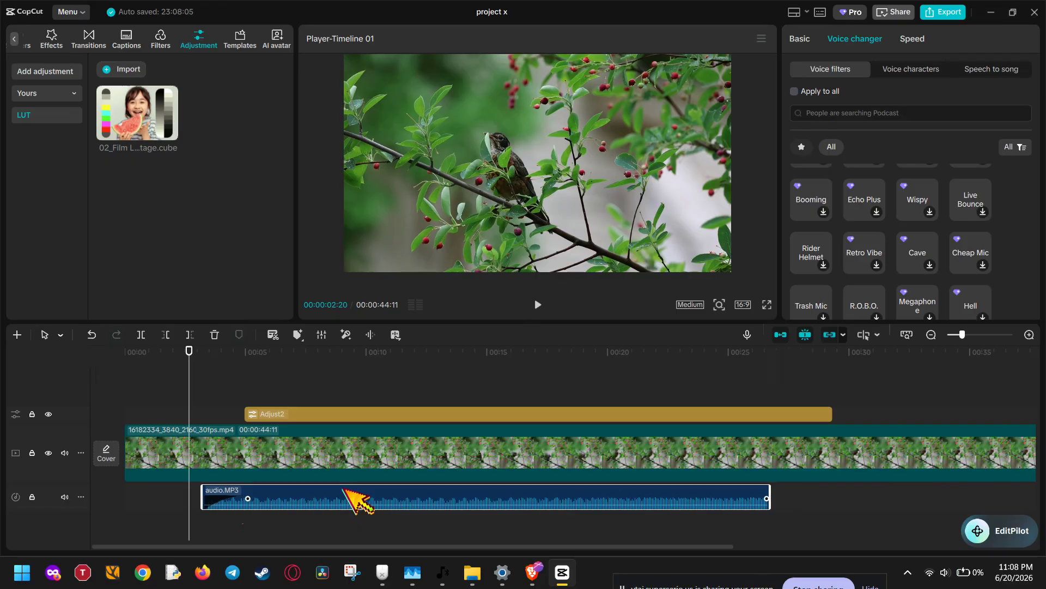
{"action": "left_click_drag", "start_coordinate": [251, 497], "coordinate": [255, 497]}
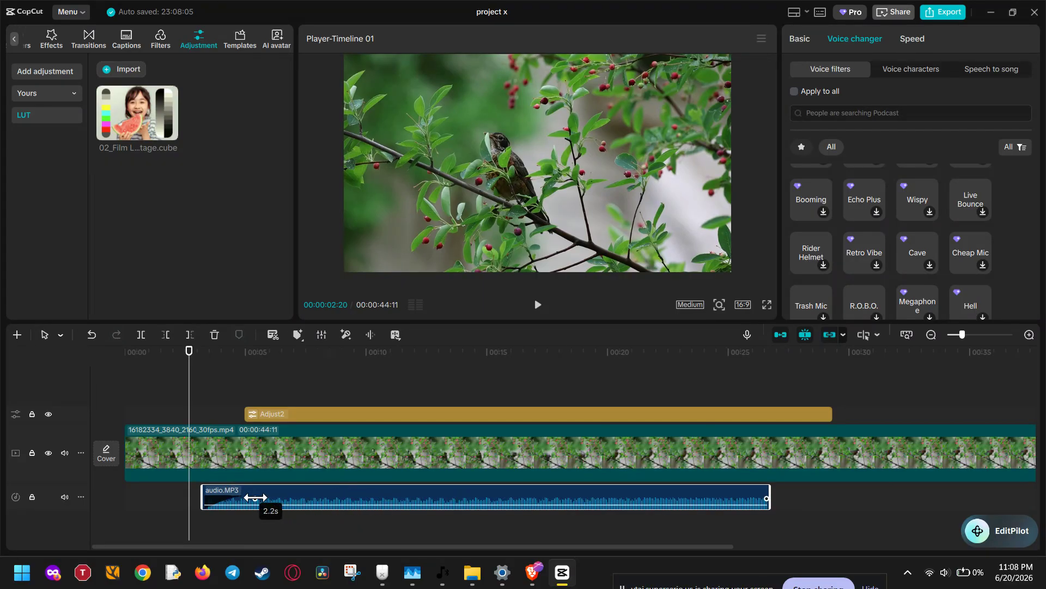
Examine the video clip's and adjustment clip's settings, including the LUT name options.
{"action": "left_click", "coordinate": [357, 417]}
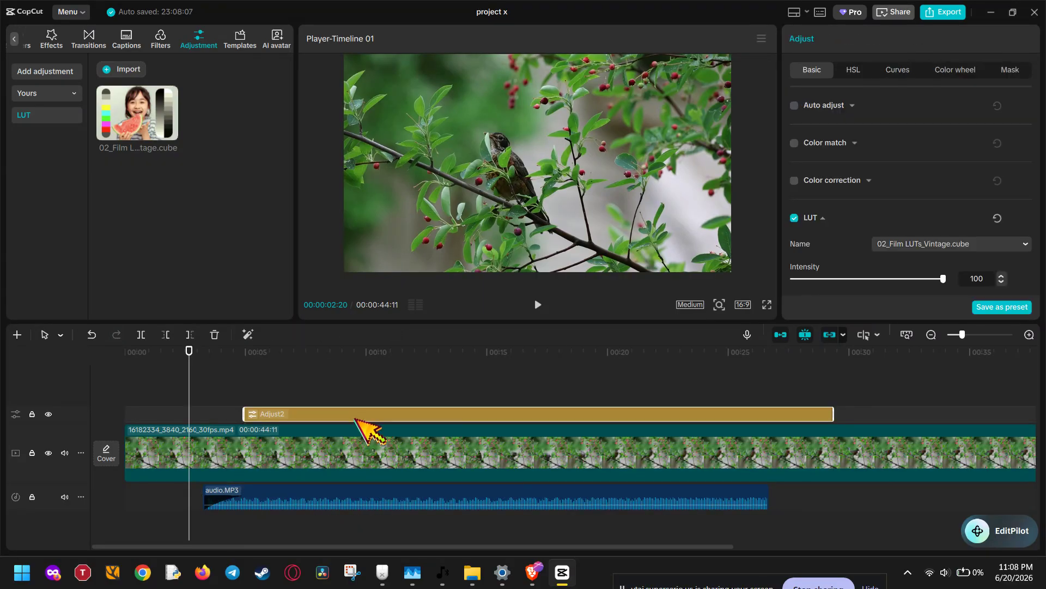
{"action": "left_click", "coordinate": [358, 449]}
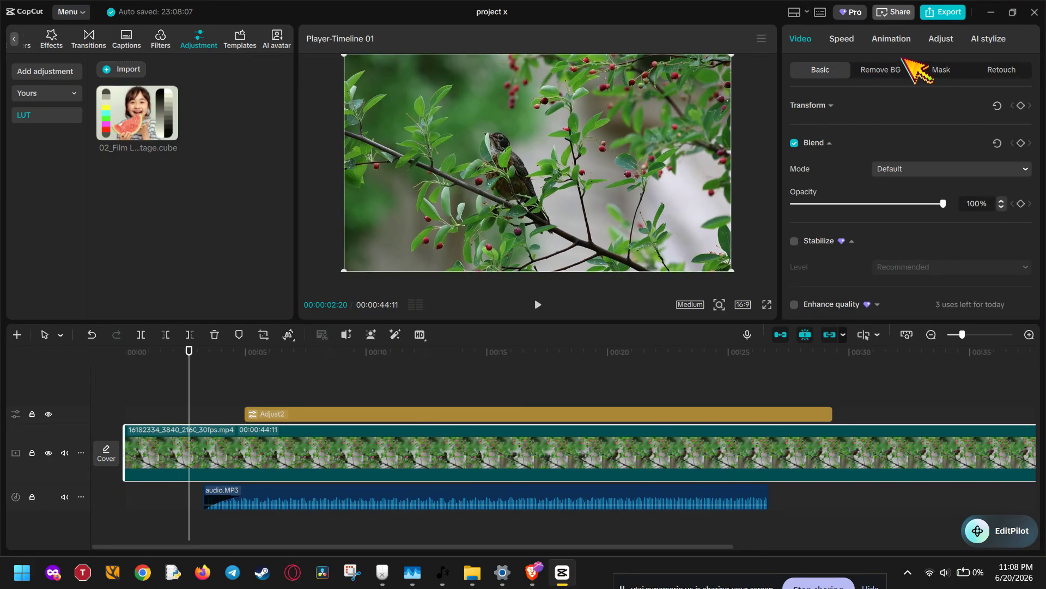
{"action": "left_click", "coordinate": [820, 141]}
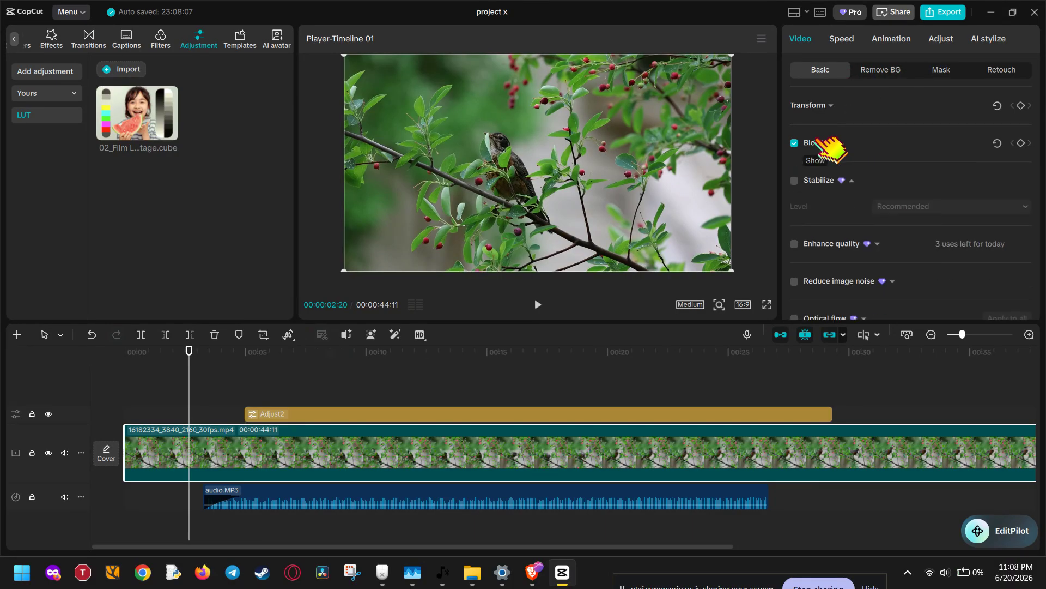
{"action": "scroll", "coordinate": [820, 143], "scroll_direction": "down", "scroll_amount": 8}
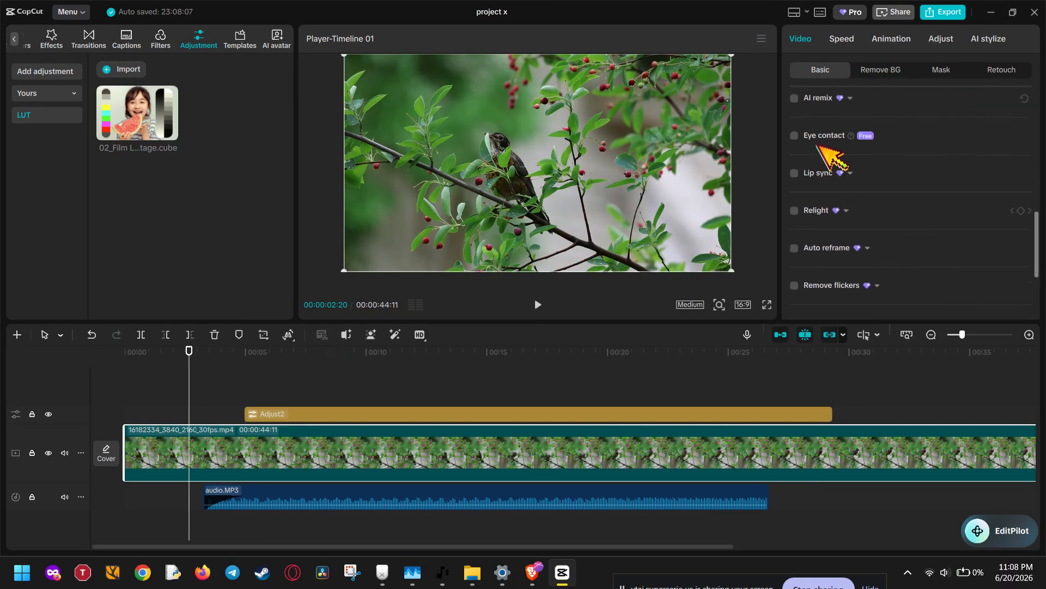
{"action": "scroll", "coordinate": [820, 153], "scroll_direction": "down", "scroll_amount": 4}
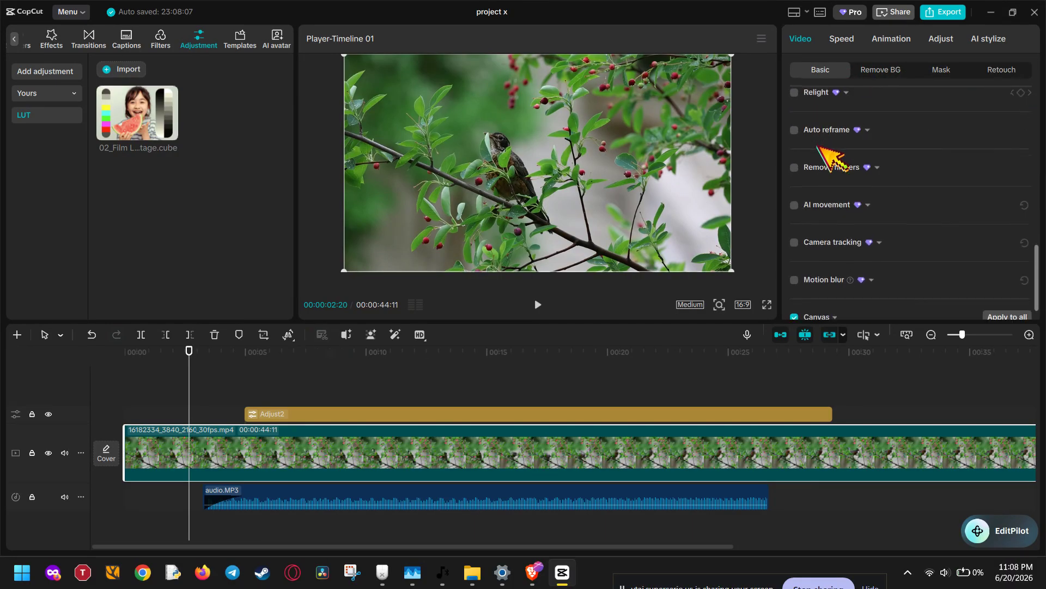
{"action": "left_click", "coordinate": [630, 415]}
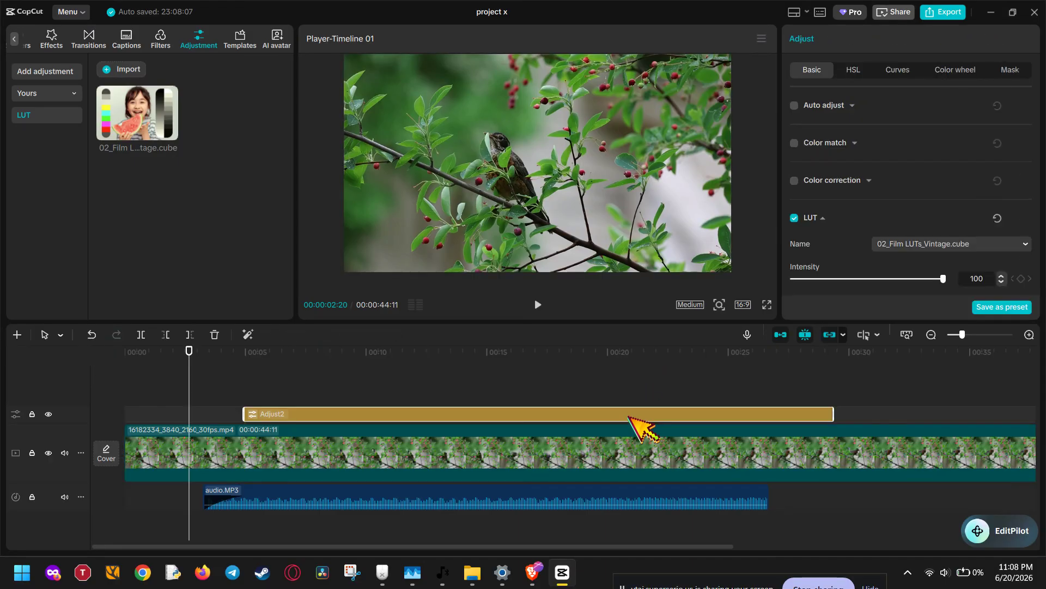
{"action": "left_click", "coordinate": [933, 240]}
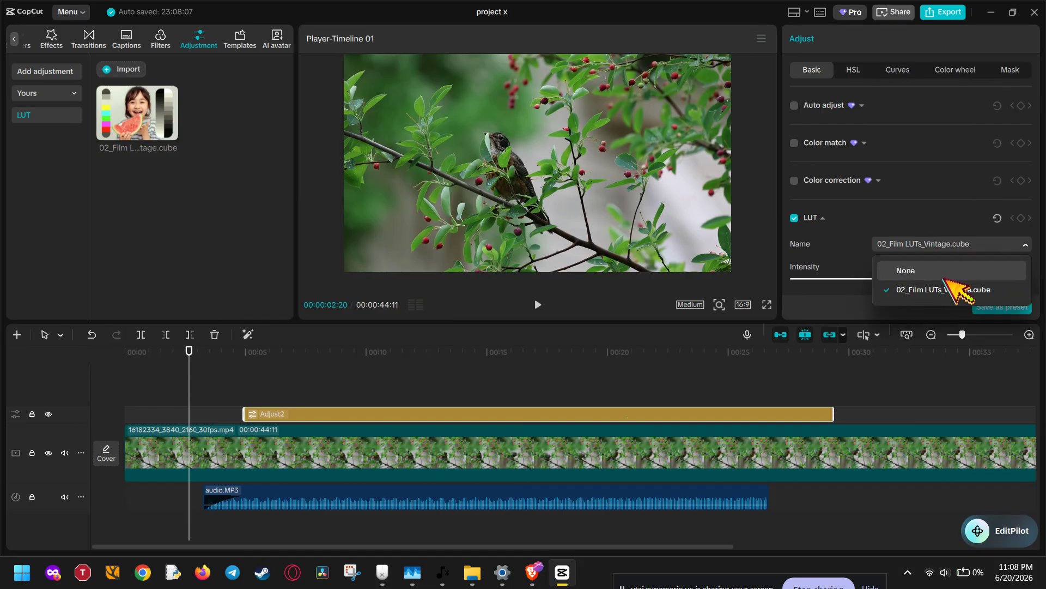
{"action": "left_click", "coordinate": [955, 248]}
{"action": "scroll", "coordinate": [959, 234], "scroll_direction": "down", "scroll_amount": 3}
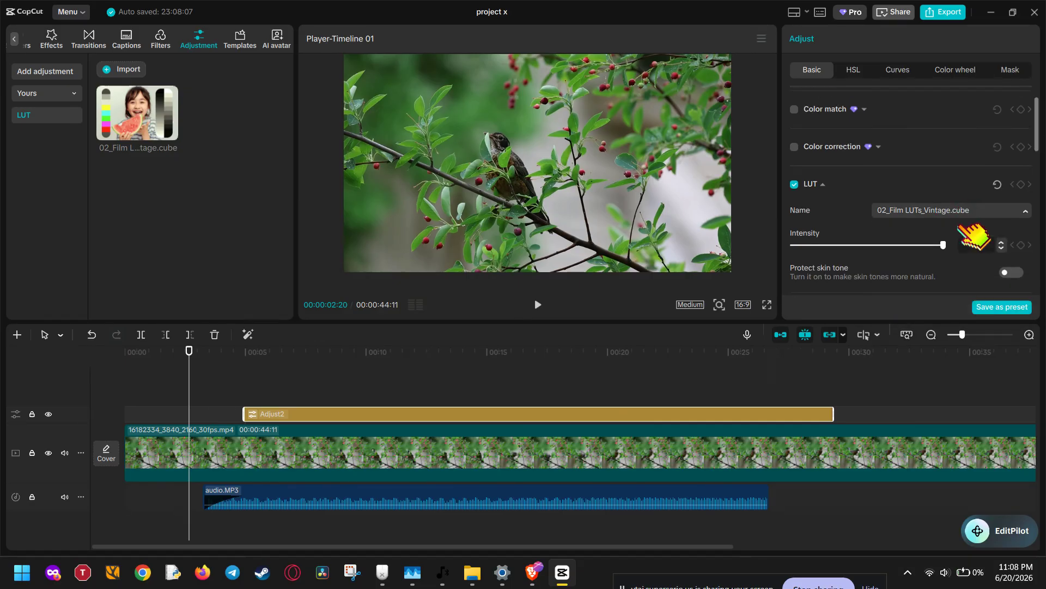
{"action": "scroll", "coordinate": [970, 234], "scroll_direction": "down", "scroll_amount": 1}
{"action": "scroll", "coordinate": [976, 248], "scroll_direction": "up", "scroll_amount": 3}
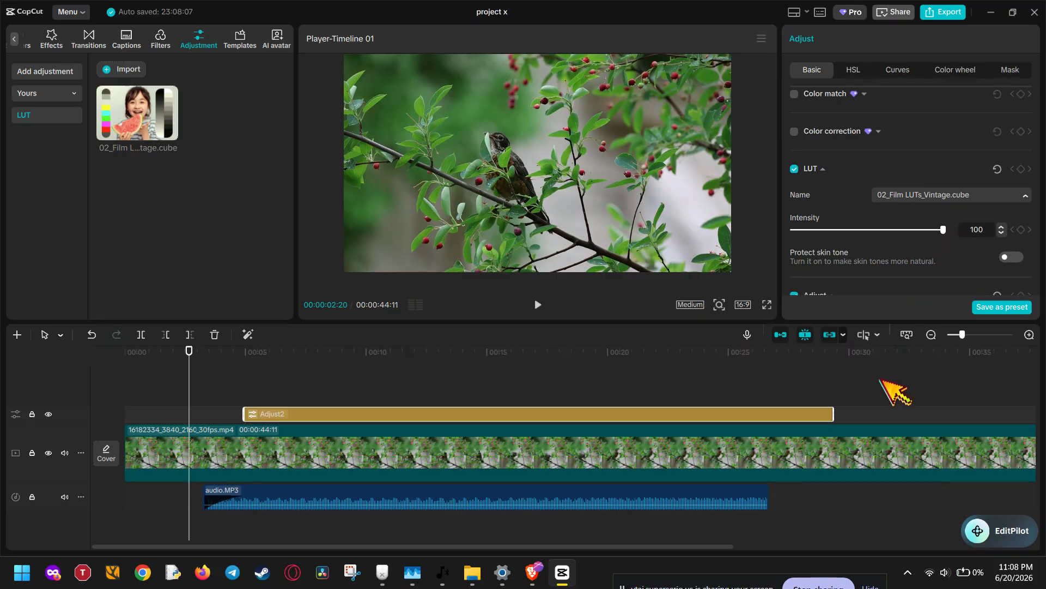
Try the LUT intensity at 50, then restore it to 100.
{"action": "left_click_drag", "start_coordinate": [945, 230], "coordinate": [869, 230]}
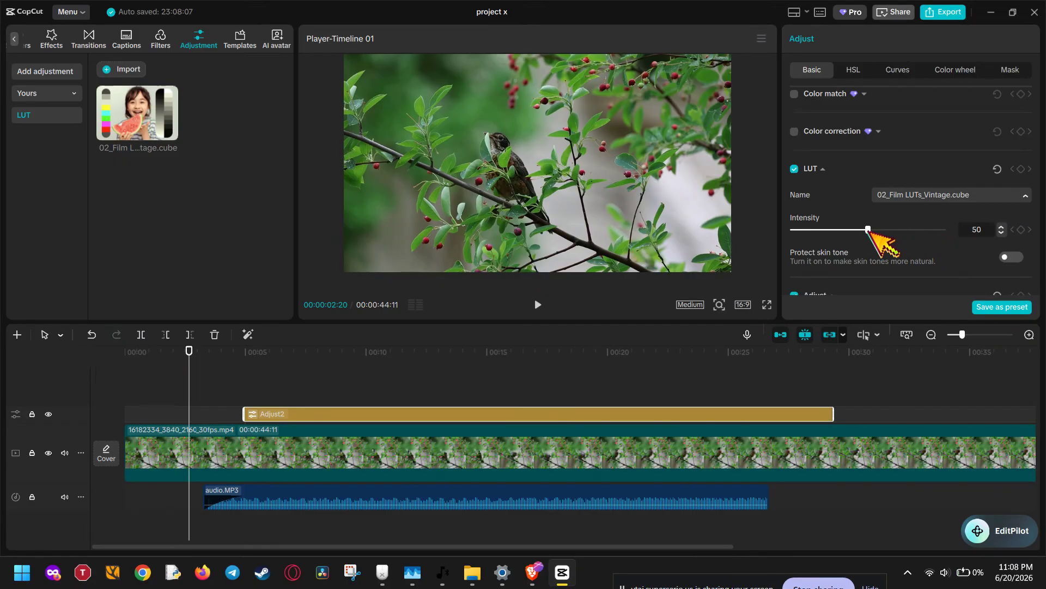
{"action": "left_click", "coordinate": [370, 364]}
{"action": "left_click_drag", "start_coordinate": [868, 230], "coordinate": [979, 229]}
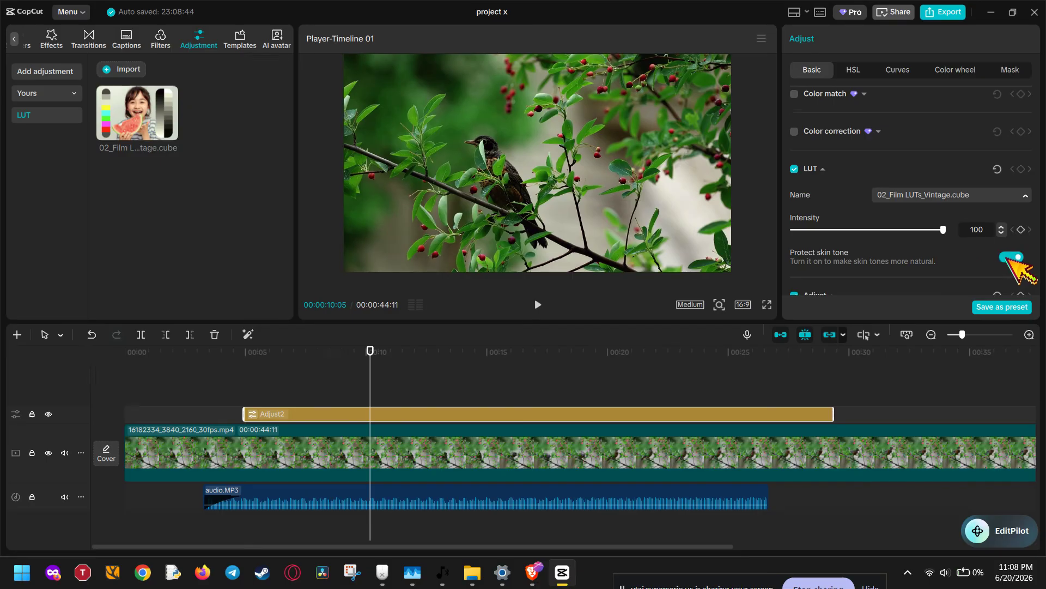
Inspect the skin-tone protection option and the Adjust section's color and lightness sliders.
{"action": "left_click", "coordinate": [1009, 257]}
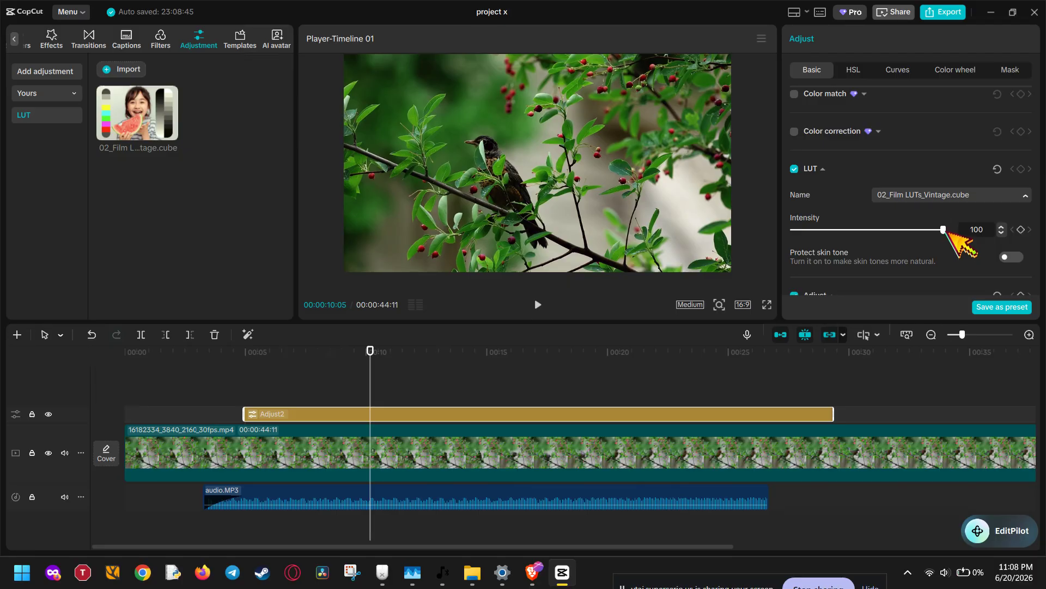
{"action": "scroll", "coordinate": [948, 231], "scroll_direction": "down", "scroll_amount": 1}
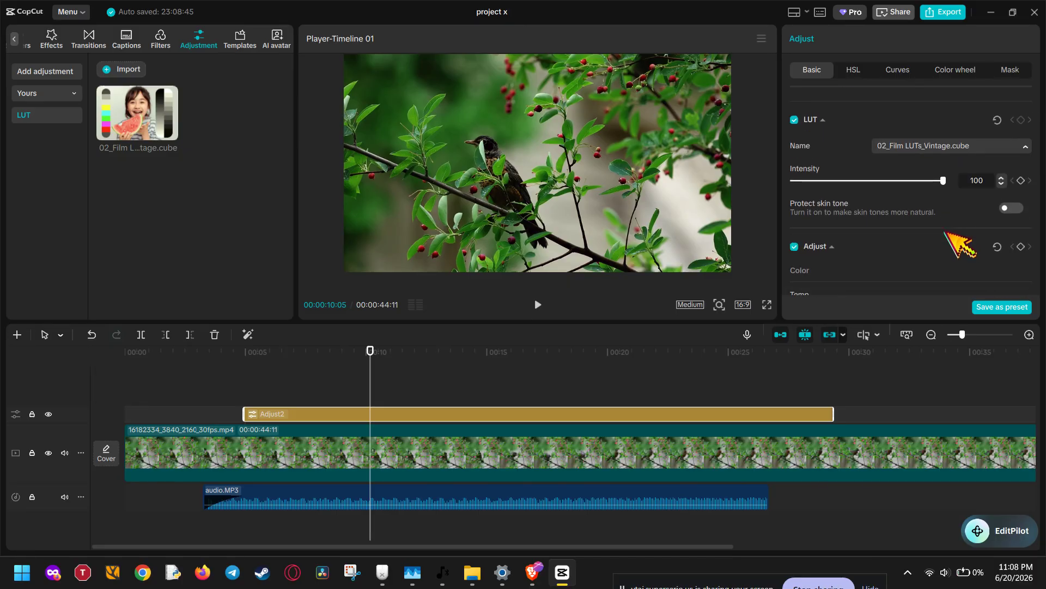
{"action": "scroll", "coordinate": [951, 235], "scroll_direction": "down", "scroll_amount": 2}
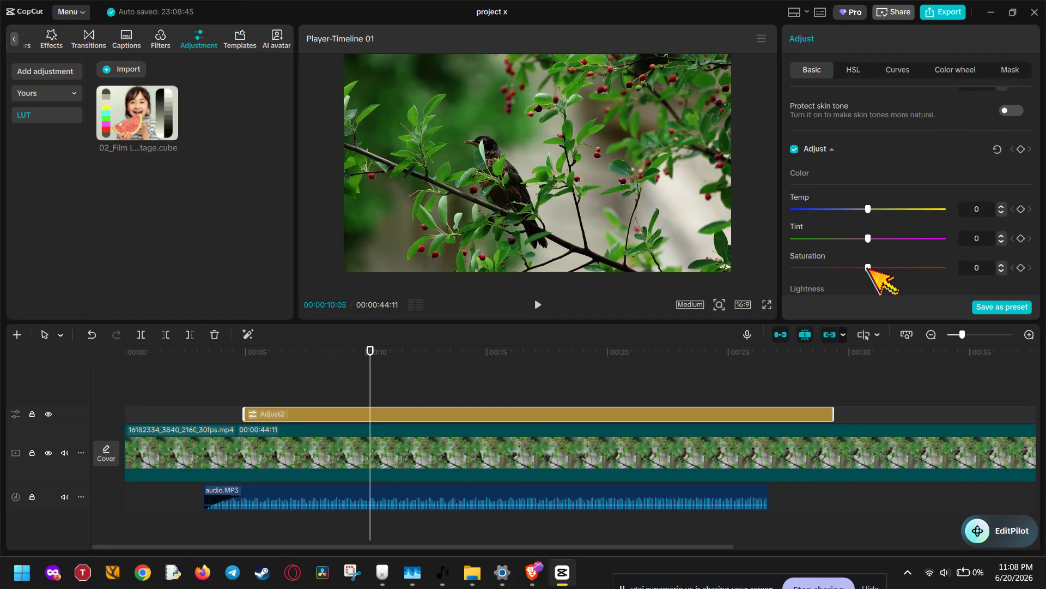
{"action": "mouse_move", "coordinate": [868, 268]}
{"action": "left_mouse_down"}
{"action": "mouse_move", "coordinate": [845, 268]}
{"action": "mouse_move", "coordinate": [911, 271]}
{"action": "mouse_move", "coordinate": [868, 280]}
{"action": "left_mouse_up"}
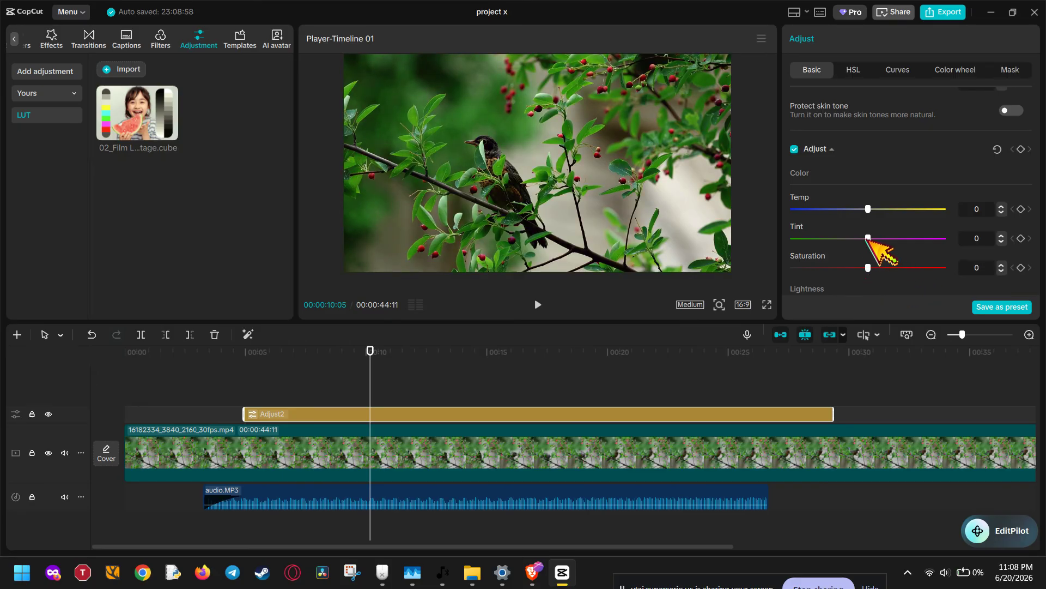
{"action": "left_click_drag", "start_coordinate": [867, 239], "coordinate": [863, 302]}
{"action": "scroll", "coordinate": [888, 275], "scroll_direction": "down", "scroll_amount": 4}
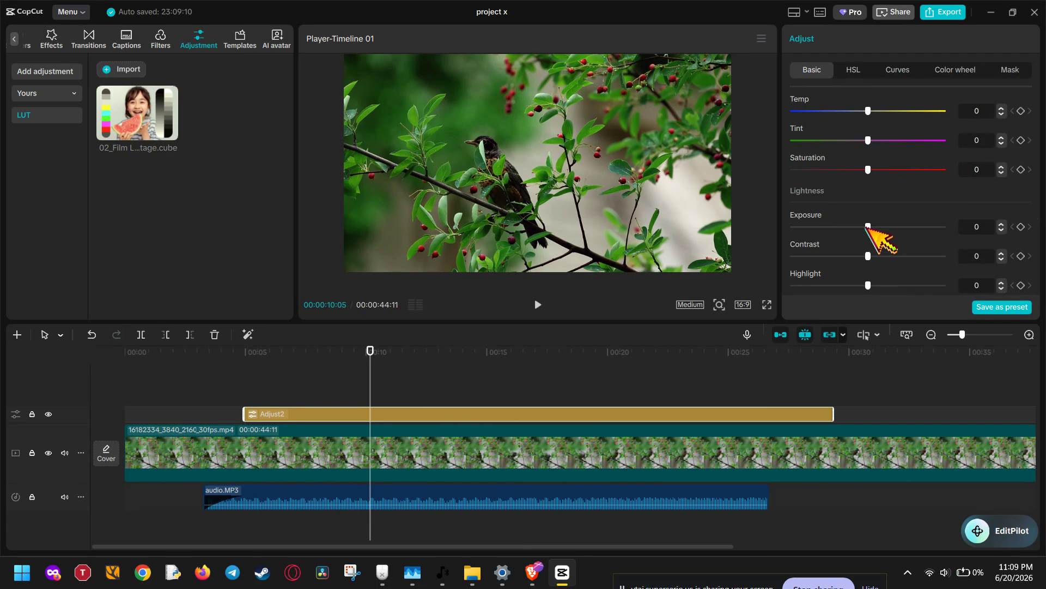
{"action": "left_click_drag", "start_coordinate": [869, 227], "coordinate": [893, 256]}
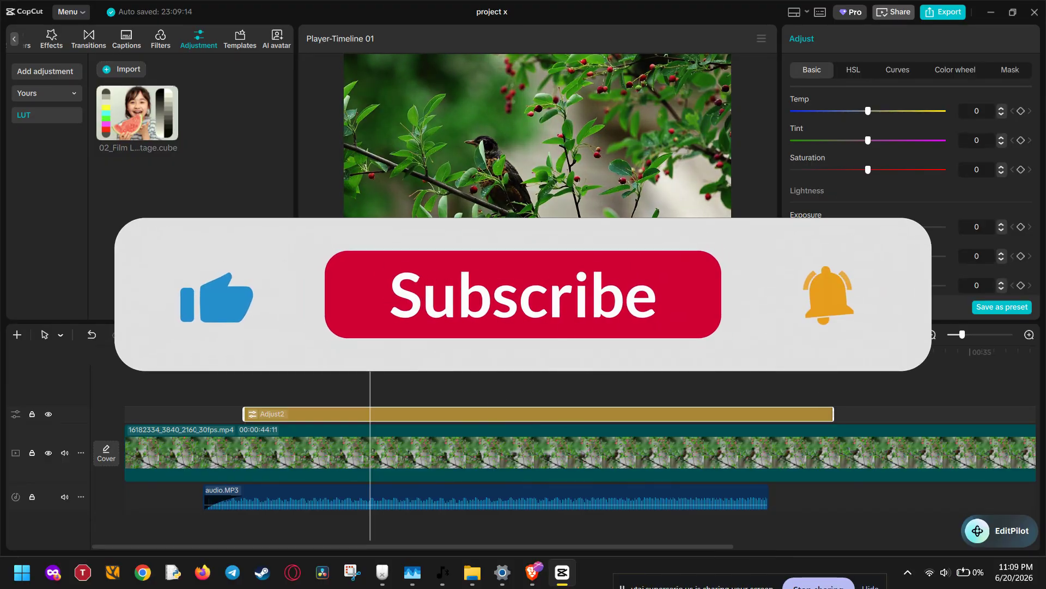
{"action": "left_click", "coordinate": [144, 373]}
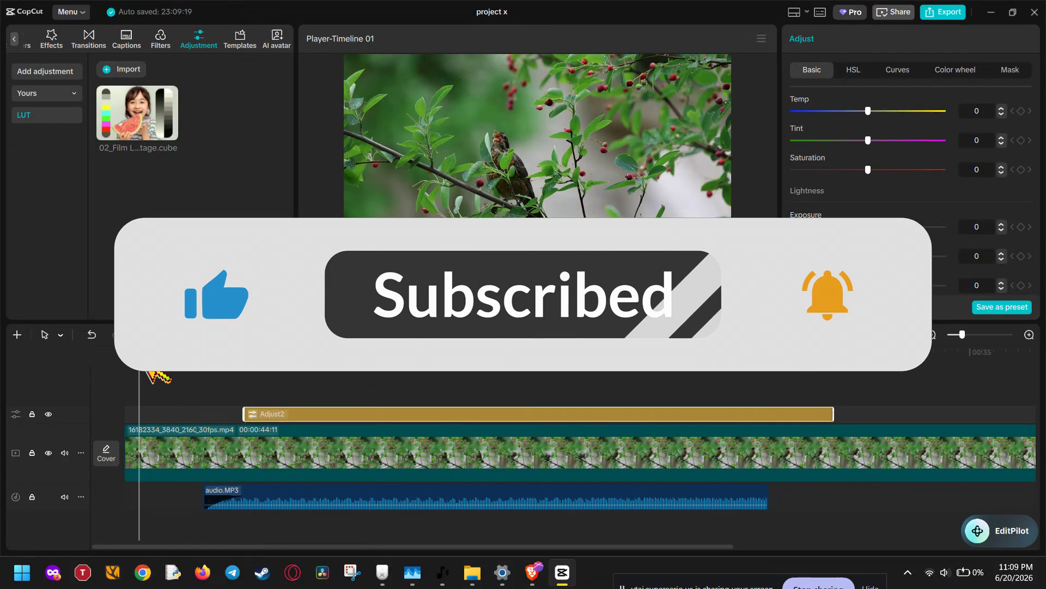